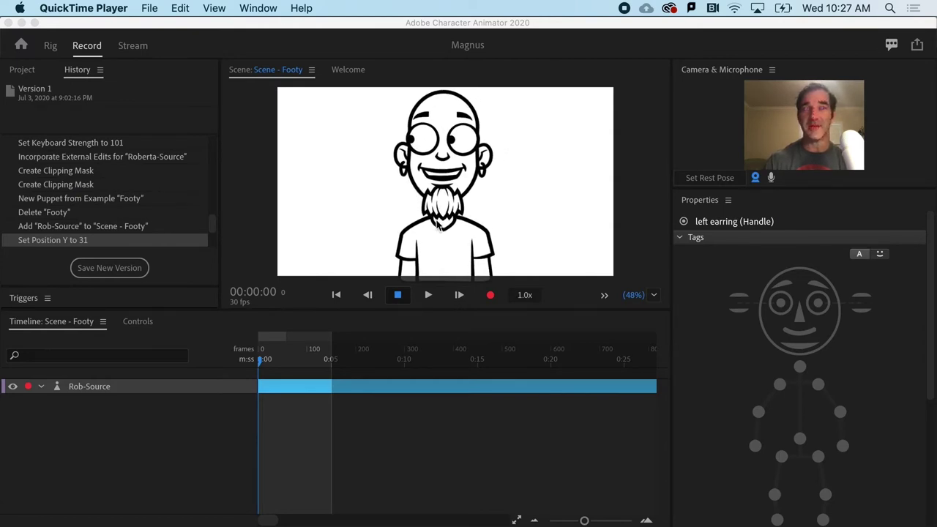
# Open the Rob-Source puppet in Rig mode and inspect the right earring and base layers
pyautogui.click(52, 55)
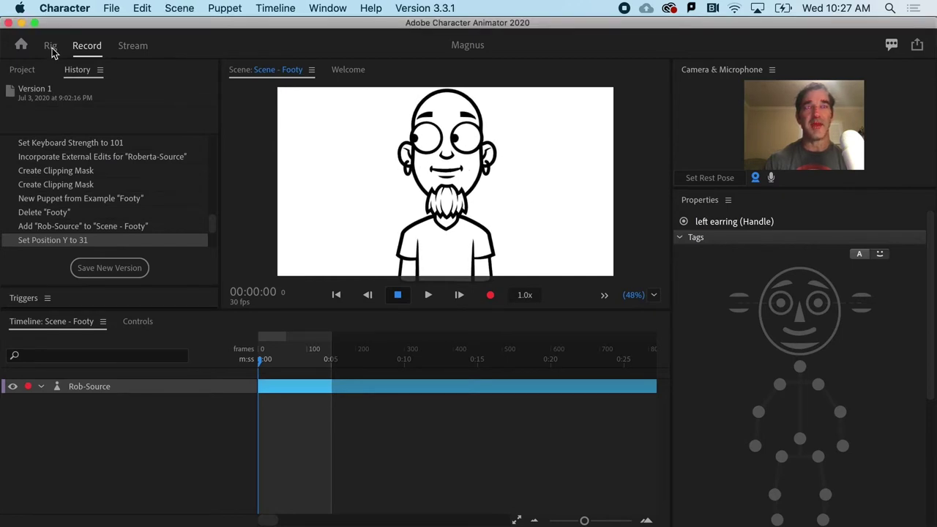
pyautogui.click(51, 47)
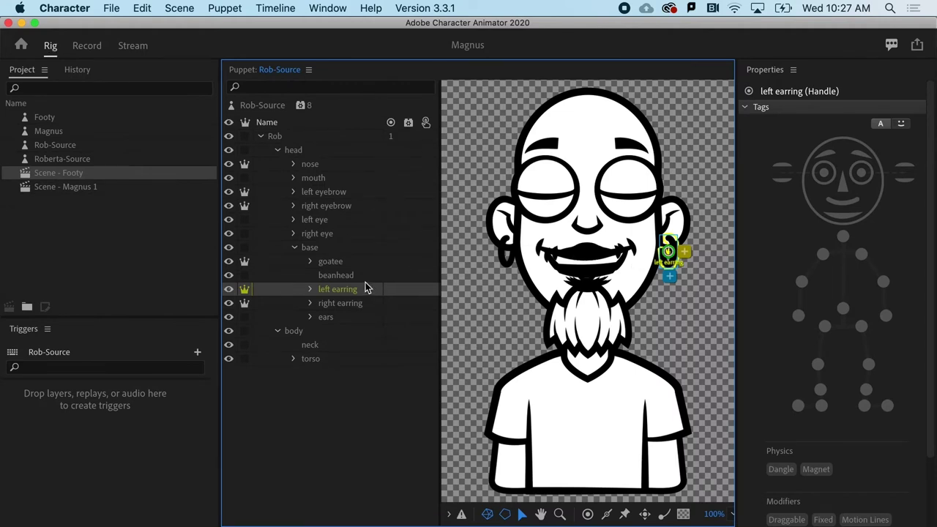
pyautogui.click(340, 303)
pyautogui.click(323, 249)
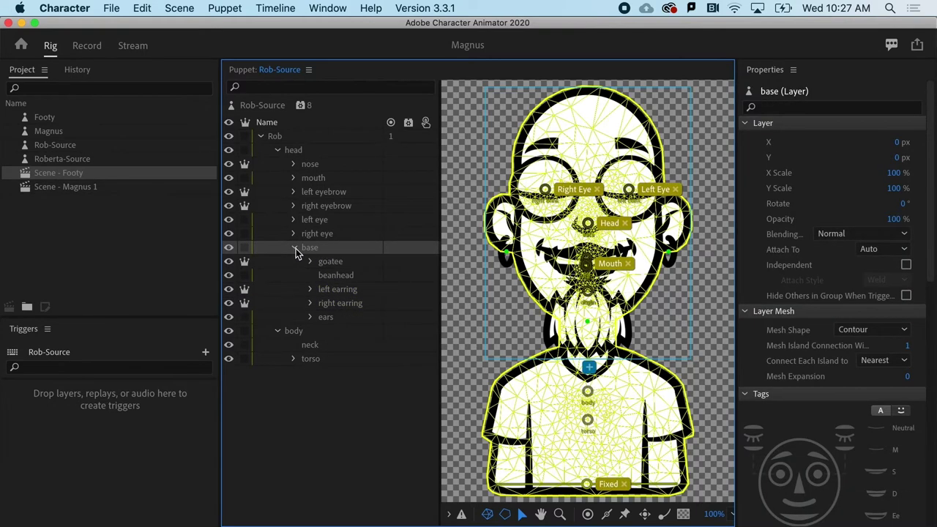
pyautogui.click(293, 249)
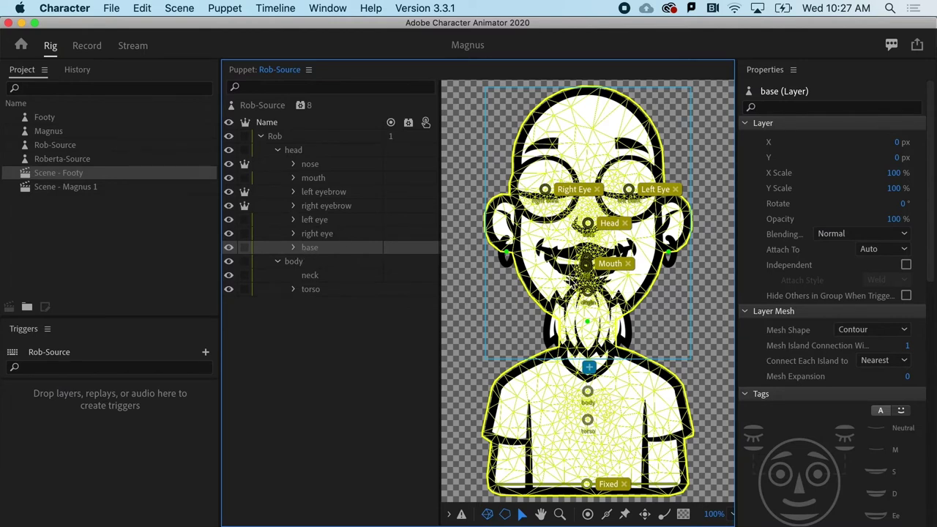
# Browse the head, nose and eyebrow layers, then expand the base group to reveal the goatee
pyautogui.click(305, 151)
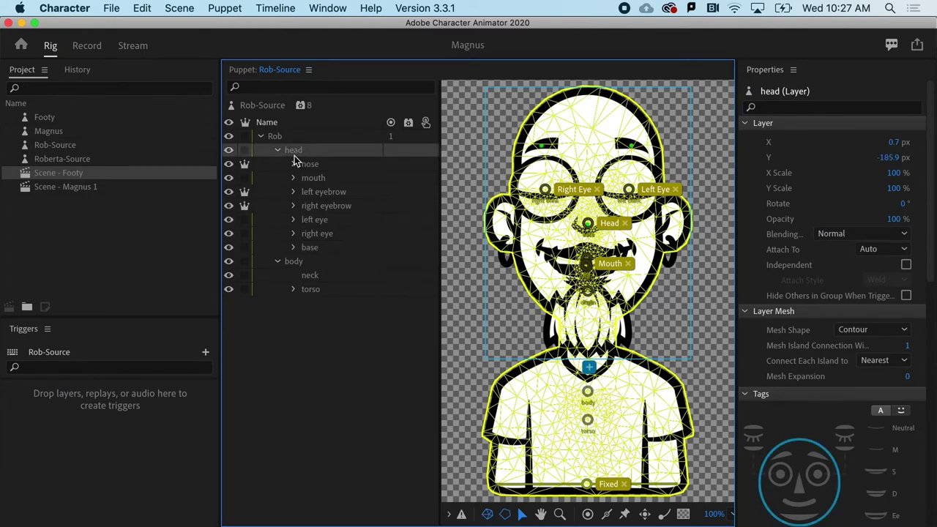
pyautogui.click(313, 169)
pyautogui.click(314, 192)
pyautogui.click(317, 205)
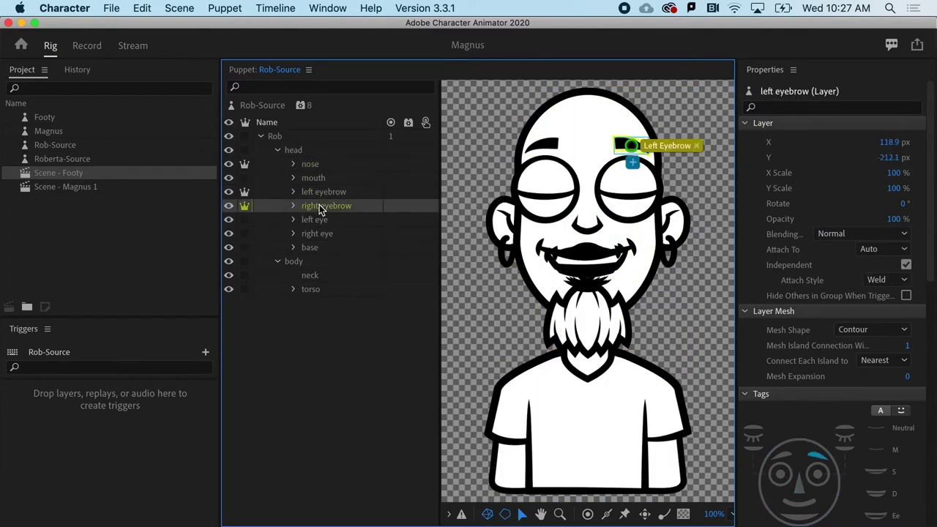
pyautogui.click(311, 248)
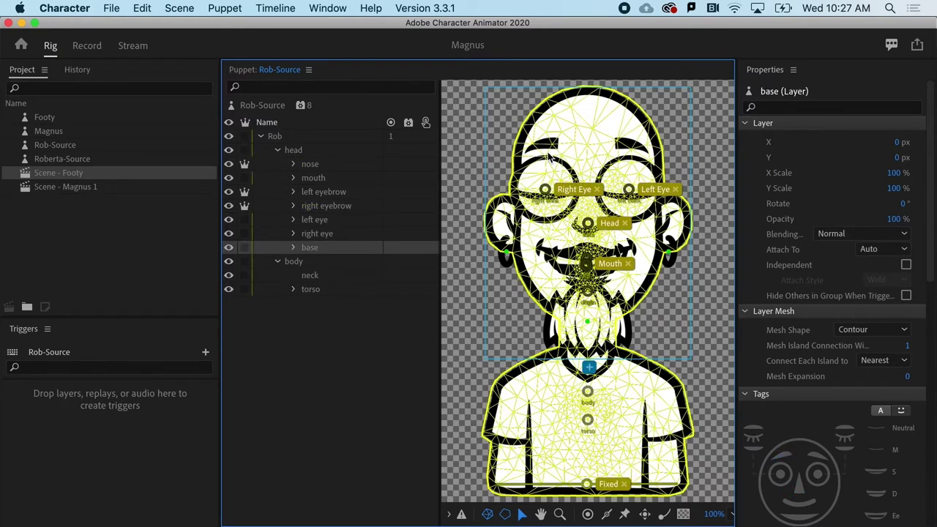
pyautogui.click(294, 248)
pyautogui.click(328, 261)
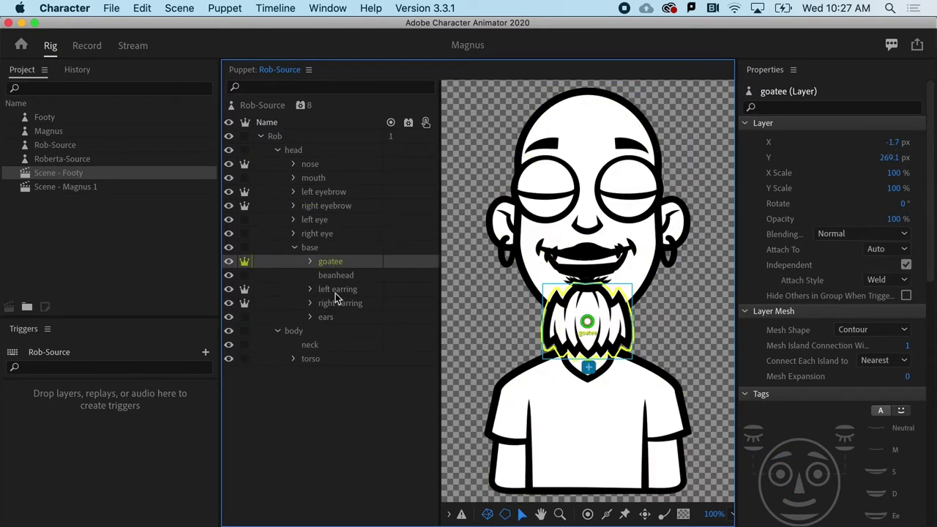
pyautogui.click(317, 249)
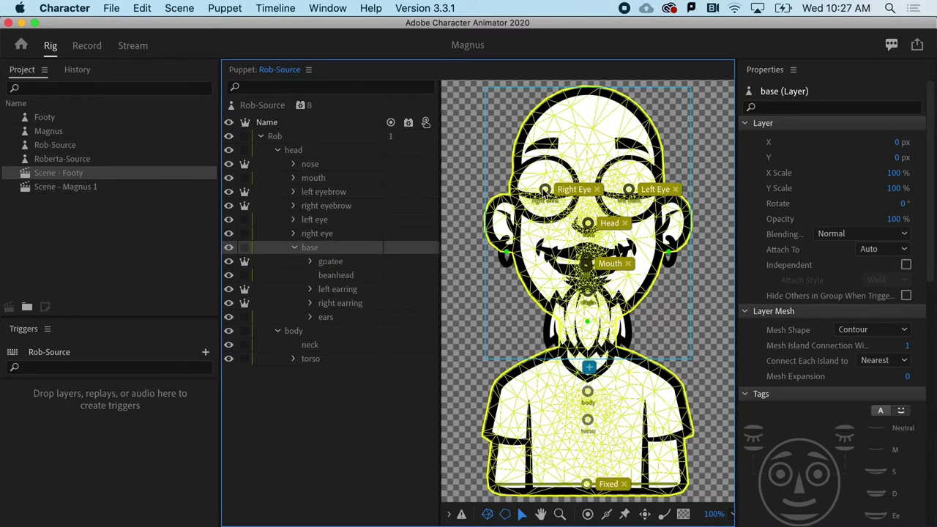
# Toggle the base group's Independent crown and select the left earring layer
pyautogui.click(244, 249)
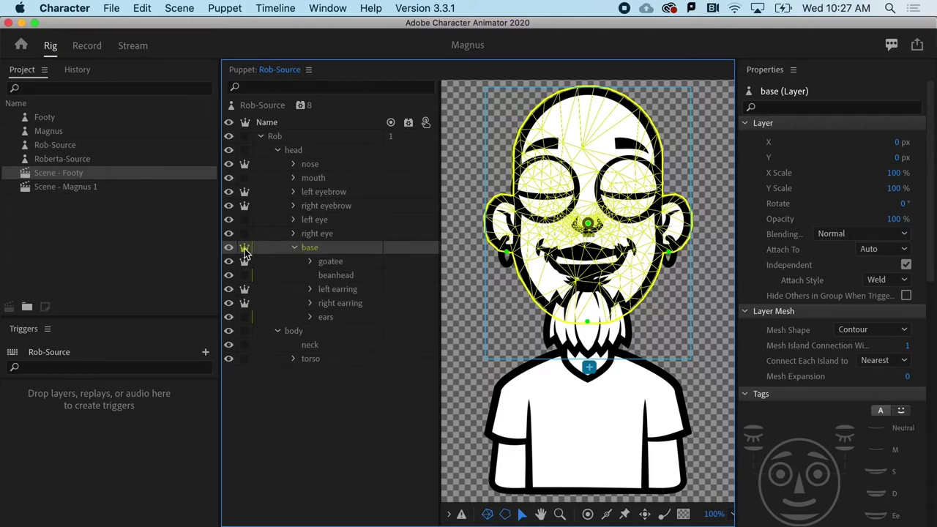
pyautogui.click(331, 265)
pyautogui.click(342, 290)
pyautogui.click(345, 302)
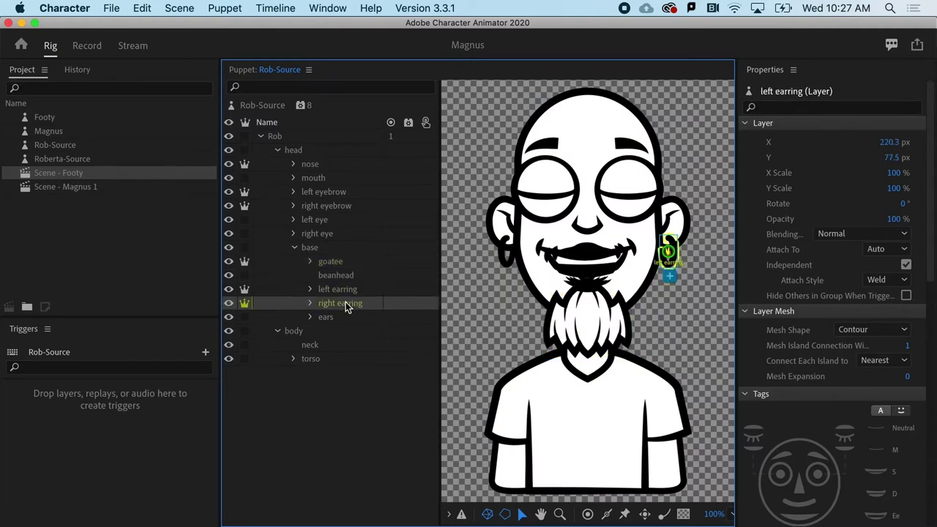
pyautogui.click(329, 322)
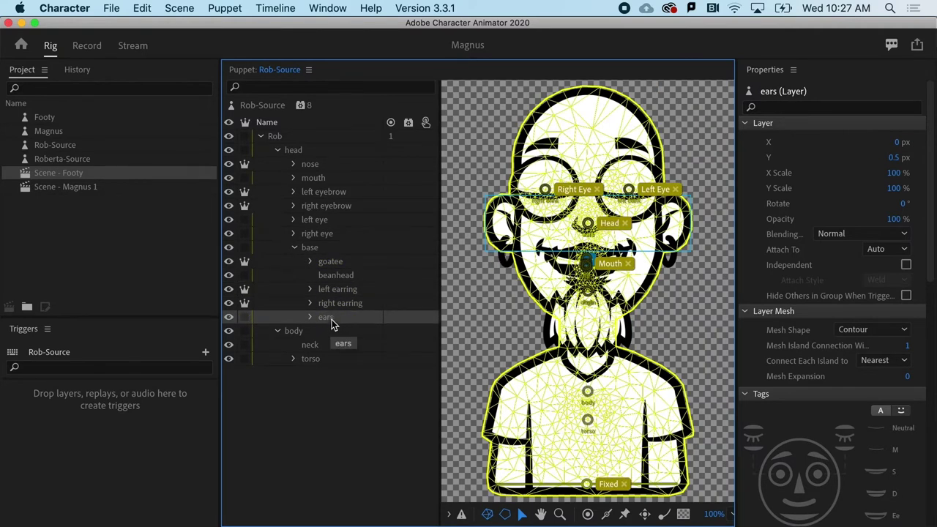
pyautogui.click(334, 293)
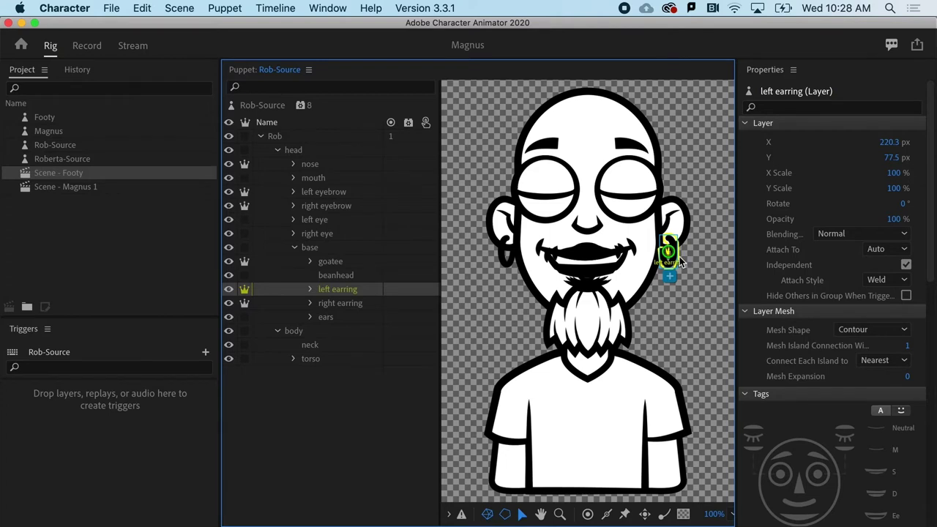
# Zoom in and move the left earring's origin handle up to its top hook
pyautogui.scroll(5, 677, 270)
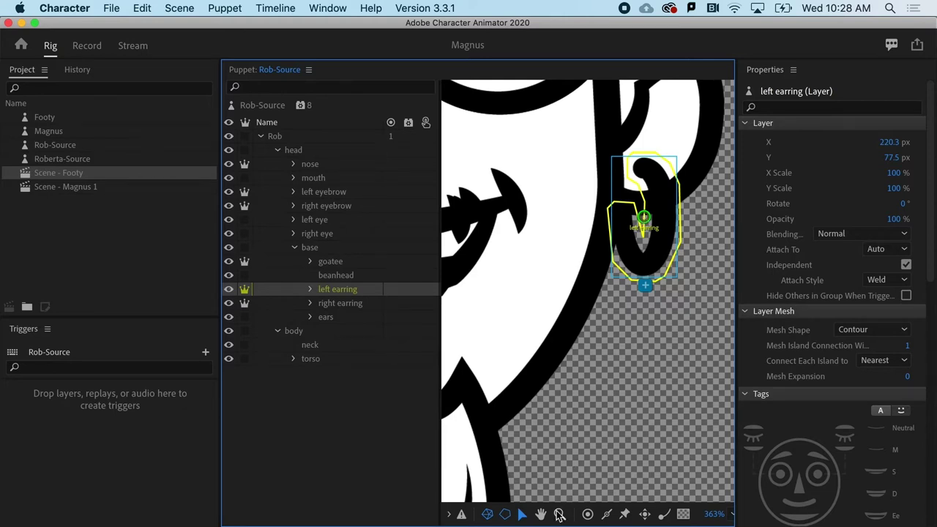
pyautogui.moveTo(644, 217); pyautogui.dragTo(644, 168)
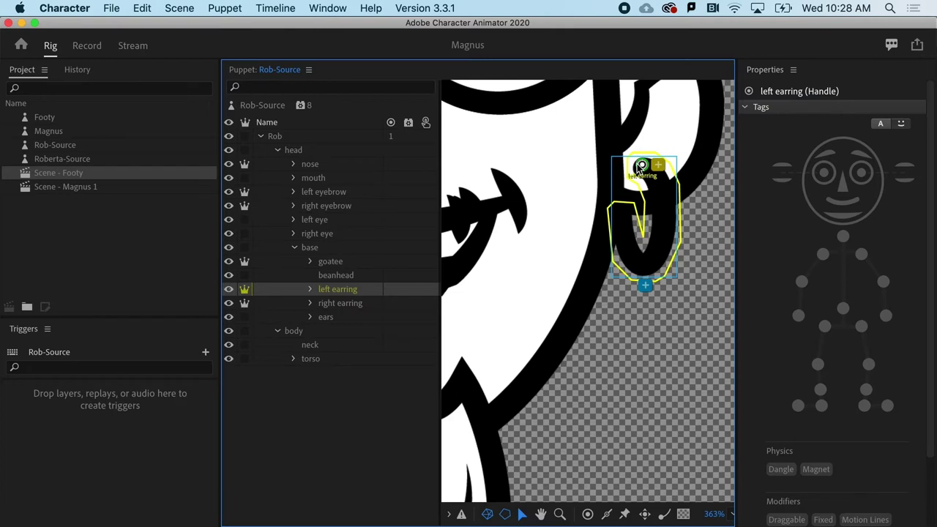
# Place a Dangle handle at the bottom tip of the left earring
pyautogui.click(664, 517)
pyautogui.click(645, 270)
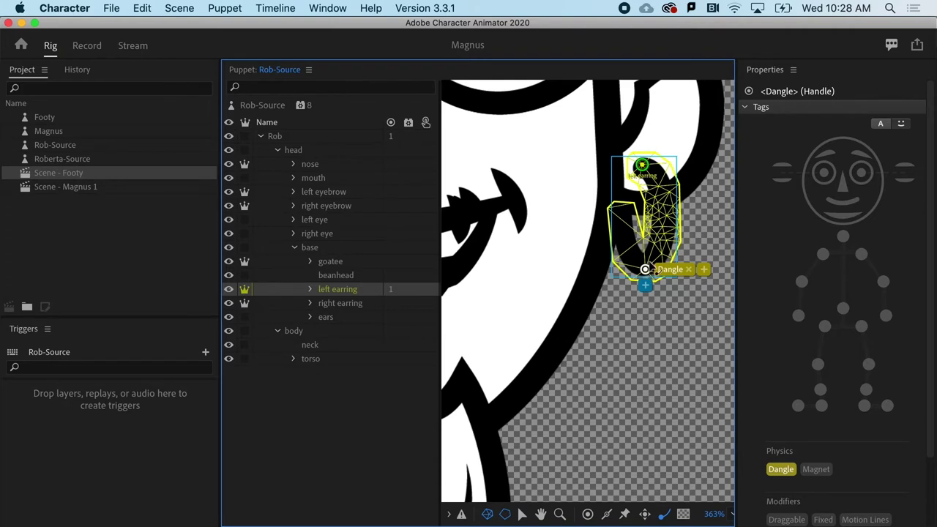
pyautogui.moveTo(645, 270); pyautogui.dragTo(648, 272)
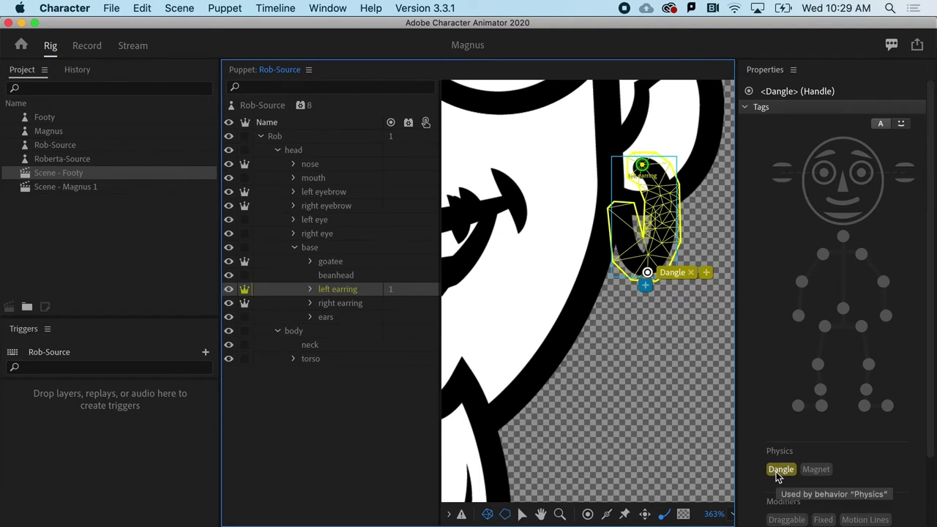
# Return to Record mode for Scene - Footy and show the Project panel's puppets and scenes
pyautogui.click(87, 46)
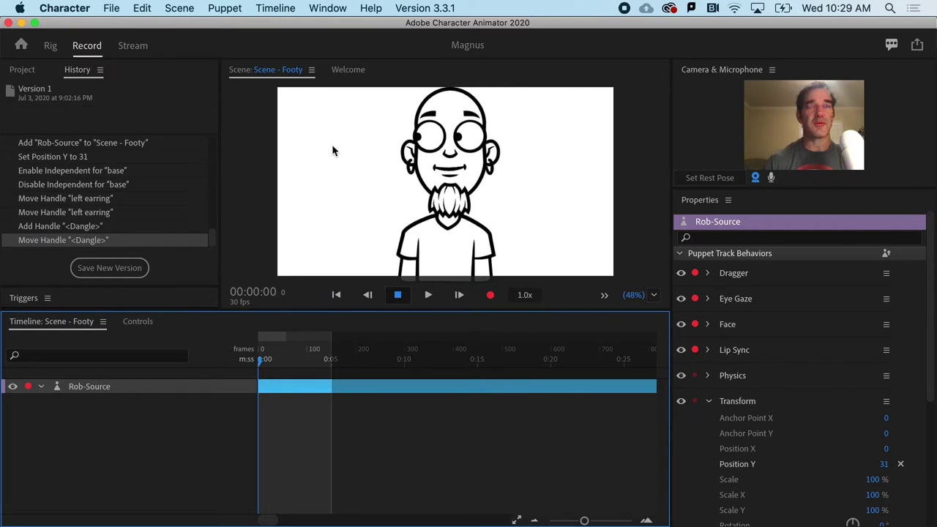
pyautogui.click(24, 70)
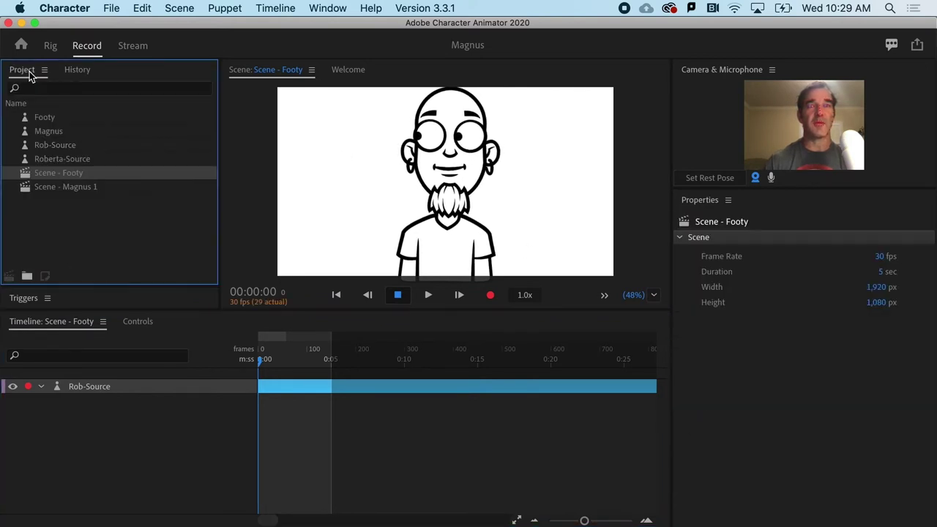
# Select Rob-Source and expand its Physics behavior's Dangle settings, showing one dangle handle
pyautogui.click(42, 144)
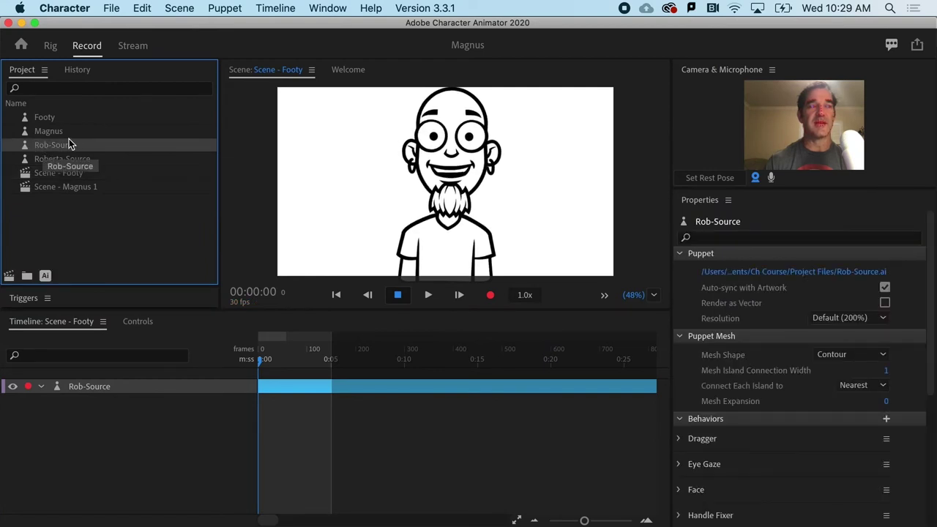
pyautogui.scroll(-5, 719, 421)
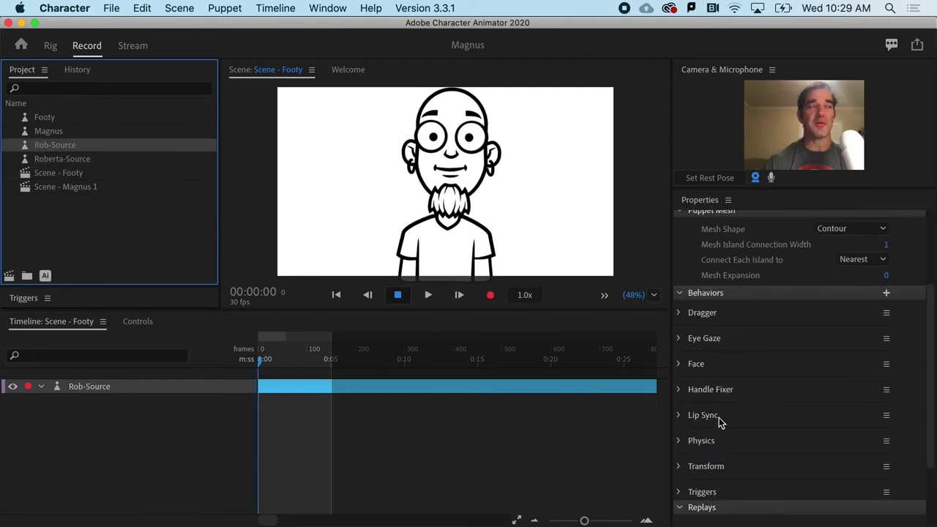
pyautogui.scroll(-1, 719, 421)
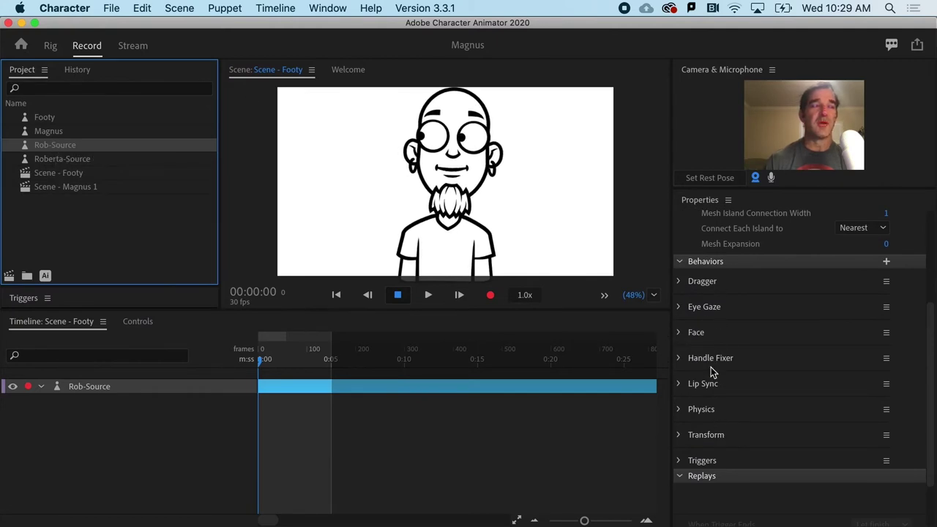
pyautogui.click(679, 409)
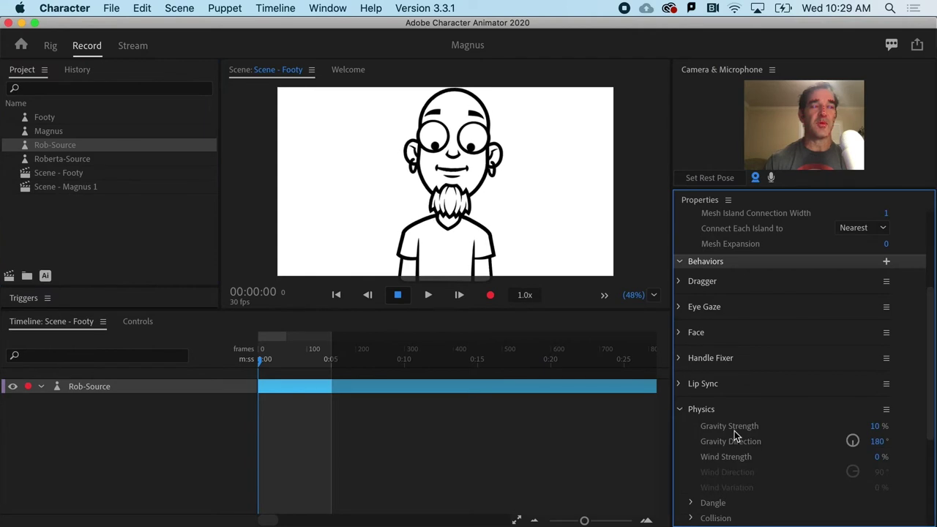
pyautogui.scroll(-4, 734, 431)
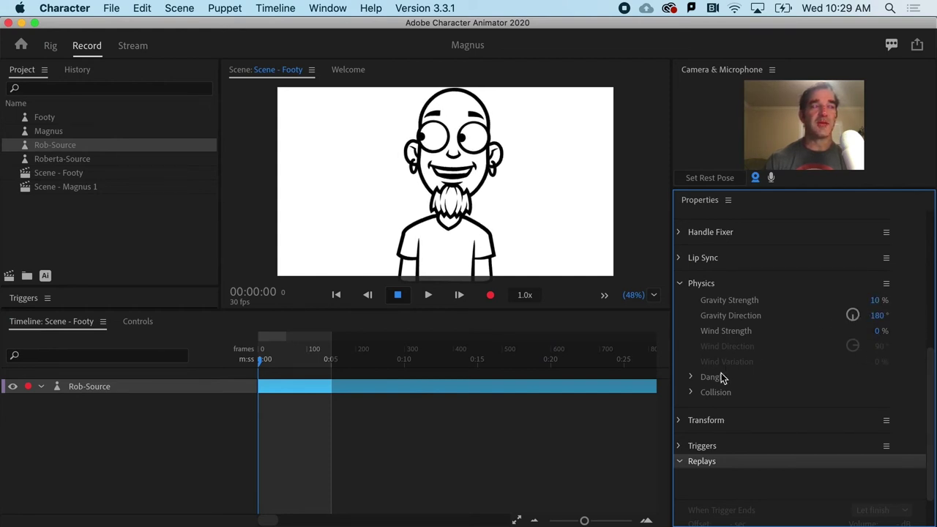
pyautogui.click(691, 378)
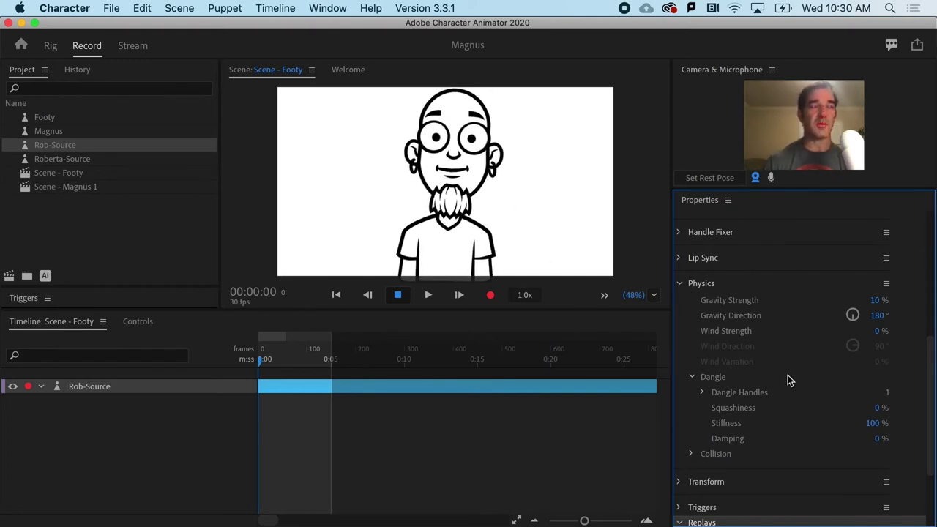
# Raise Dangle Stiffness to 178% and, after trying higher values, set Gravity Strength to 0%
pyautogui.moveTo(871, 423); pyautogui.dragTo(896, 423)
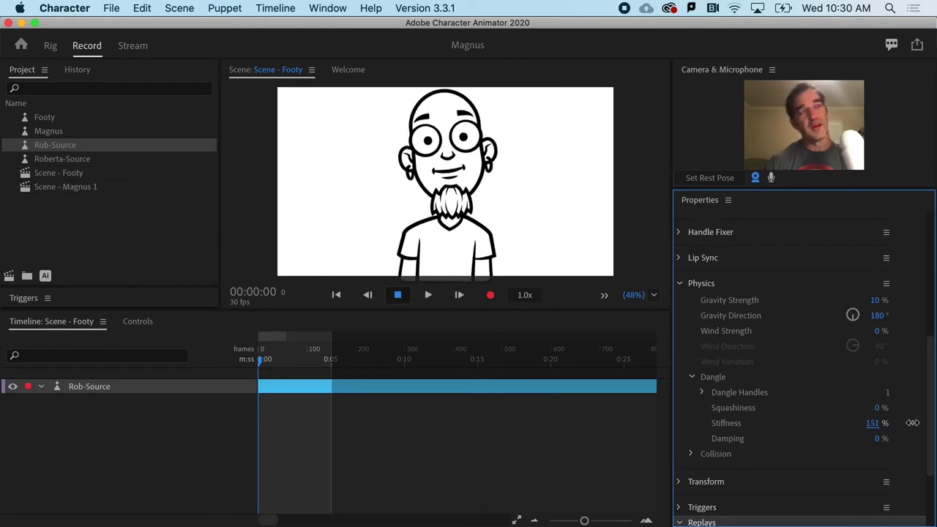
pyautogui.moveTo(913, 423); pyautogui.dragTo(930, 420)
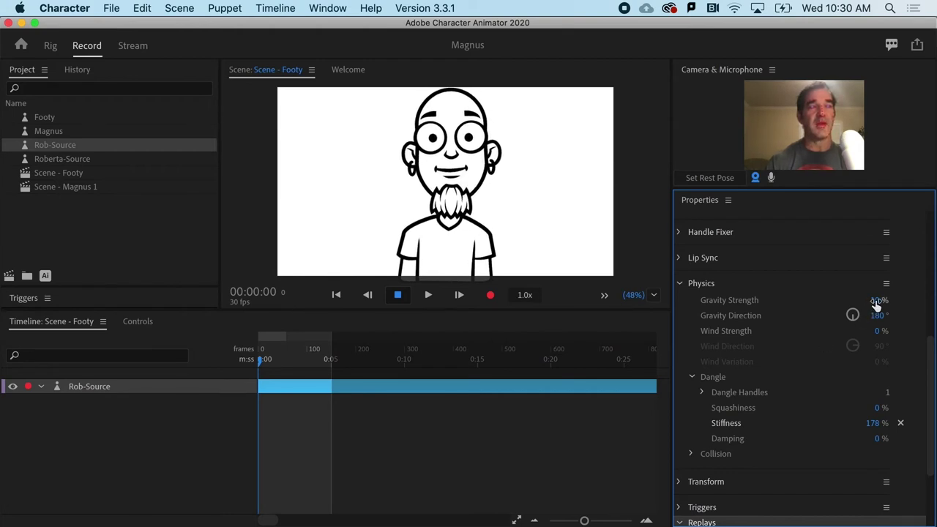
pyautogui.moveTo(875, 300); pyautogui.dragTo(933, 298)
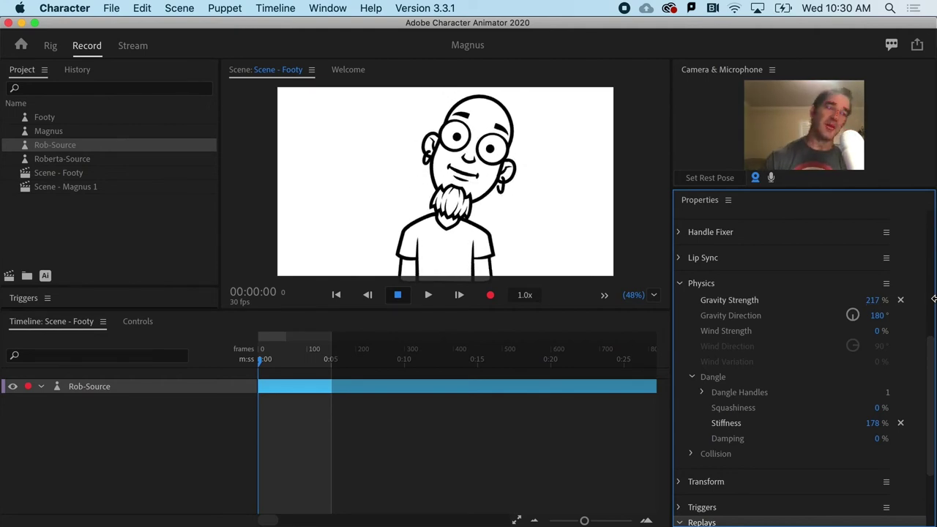
pyautogui.click(873, 301)
pyautogui.write('11')
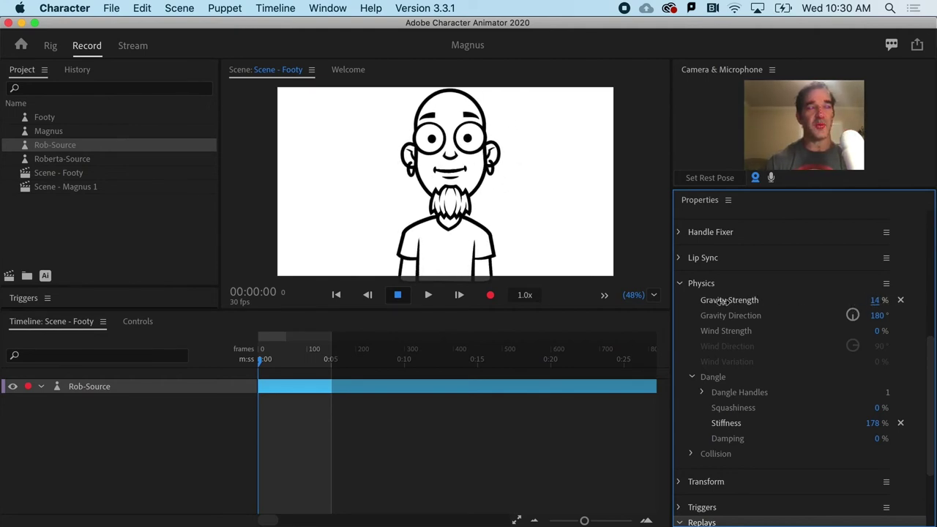
pyautogui.moveTo(721, 302); pyautogui.dragTo(703, 311)
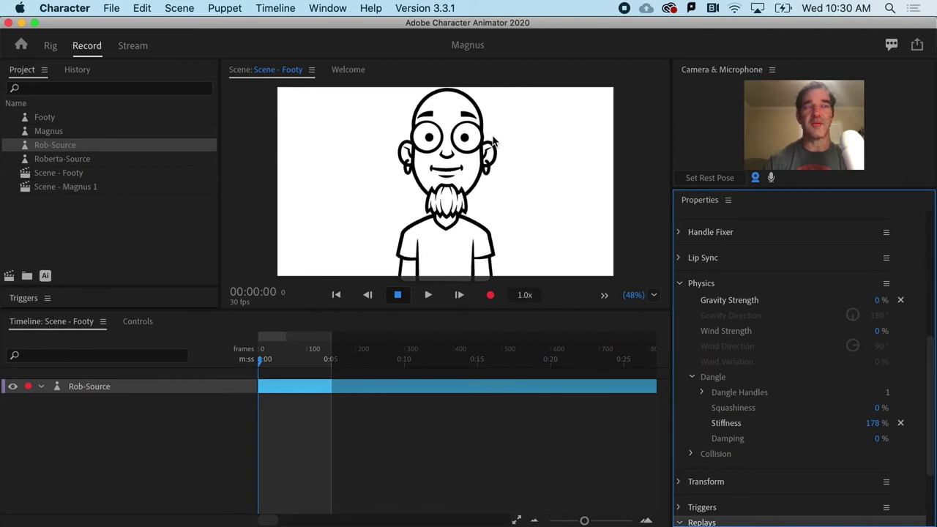
# In Rig mode select the goatee layer, zoom out to 175% and pan to centre it
pyautogui.click(50, 47)
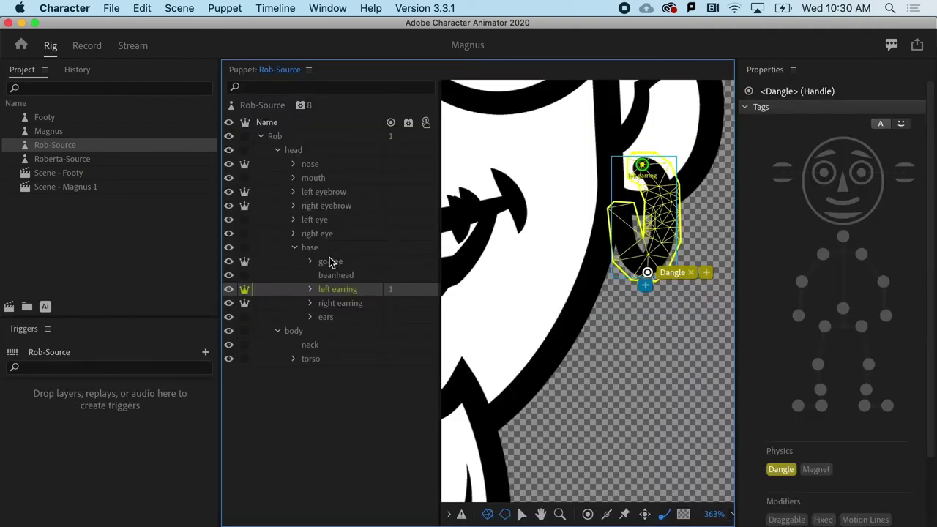
pyautogui.click(328, 265)
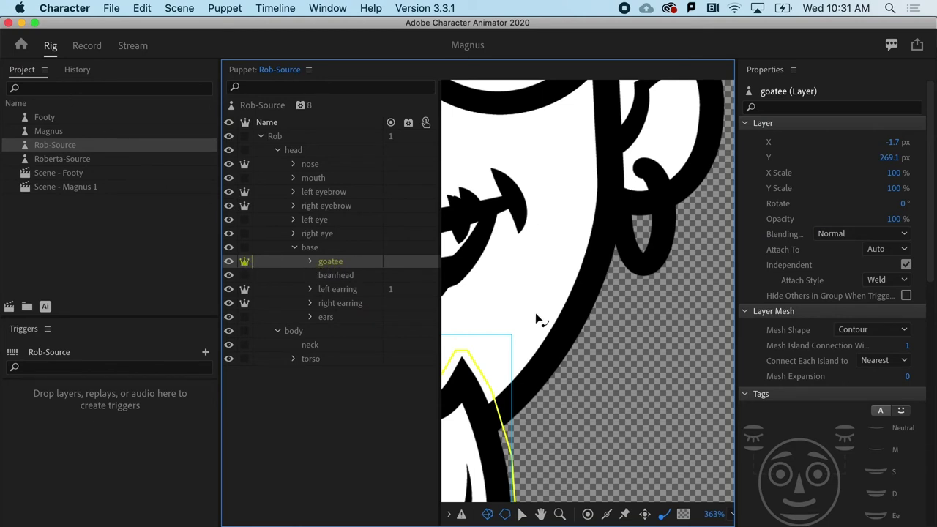
pyautogui.scroll(-5, 535, 312)
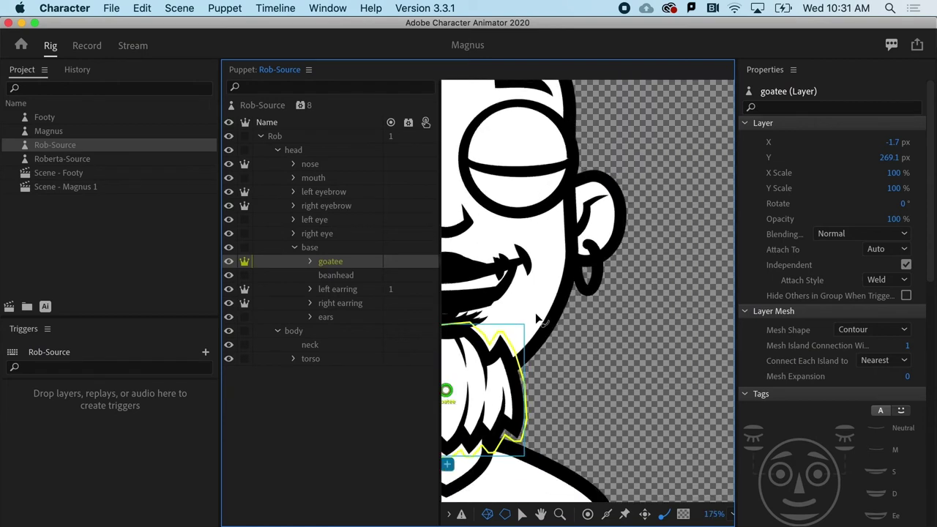
pyautogui.click(540, 516)
pyautogui.moveTo(513, 454); pyautogui.dragTo(628, 373)
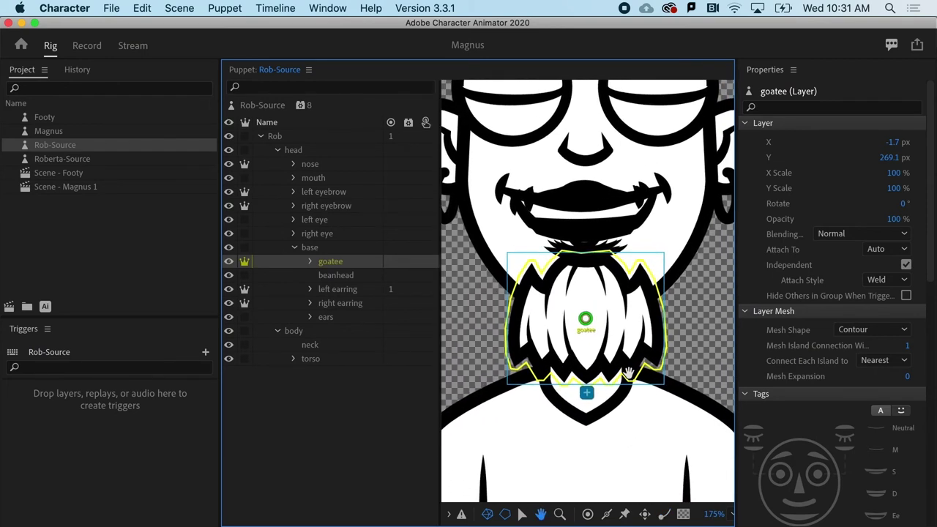
# Move the goatee's origin to its top and pin its upper-left and upper-right corners with Fixed handles
pyautogui.click(522, 515)
pyautogui.moveTo(585, 319); pyautogui.dragTo(586, 263)
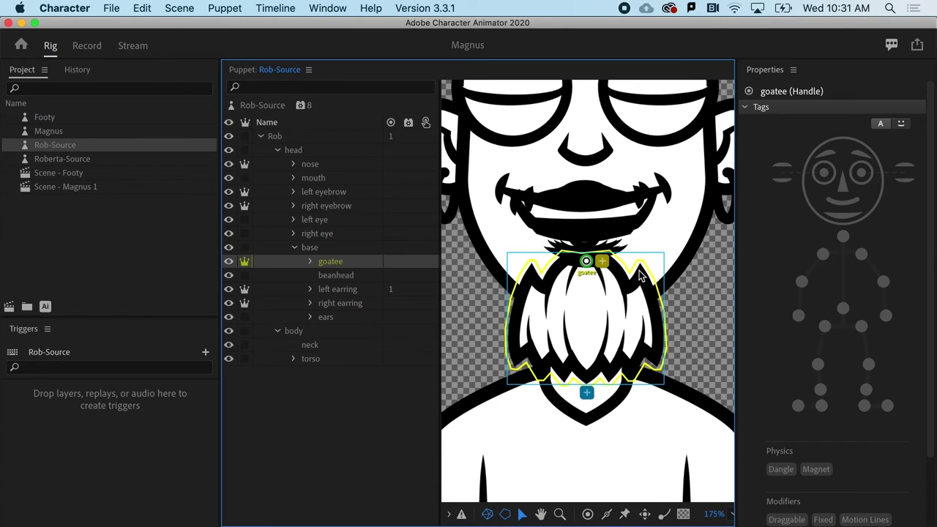
pyautogui.click(625, 515)
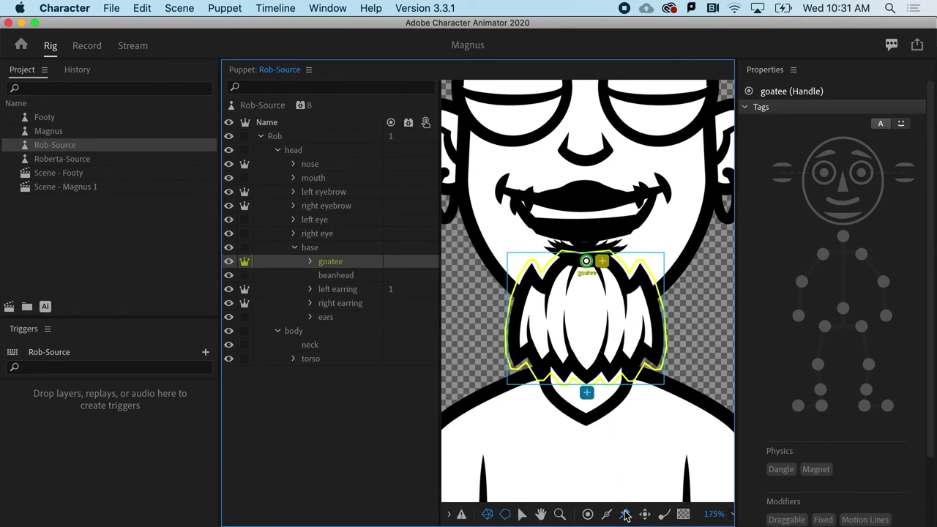
pyautogui.click(530, 271)
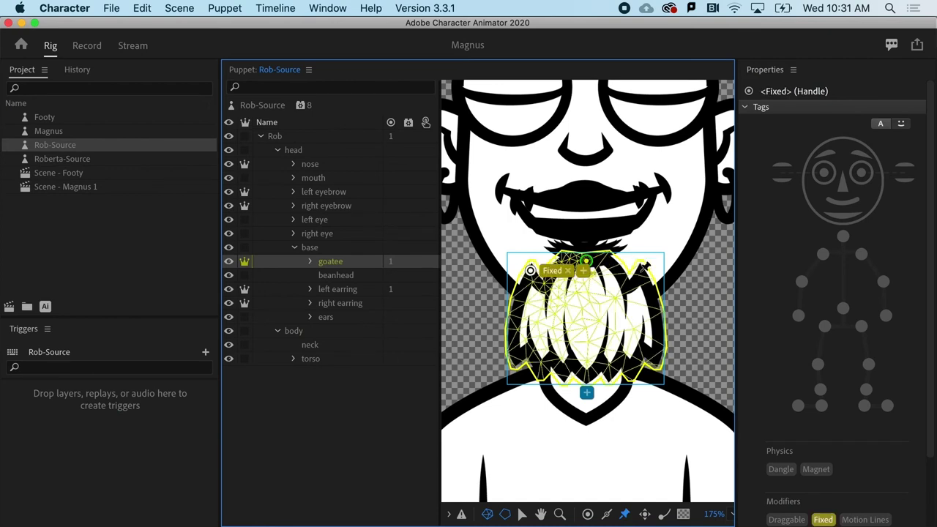
pyautogui.click(640, 273)
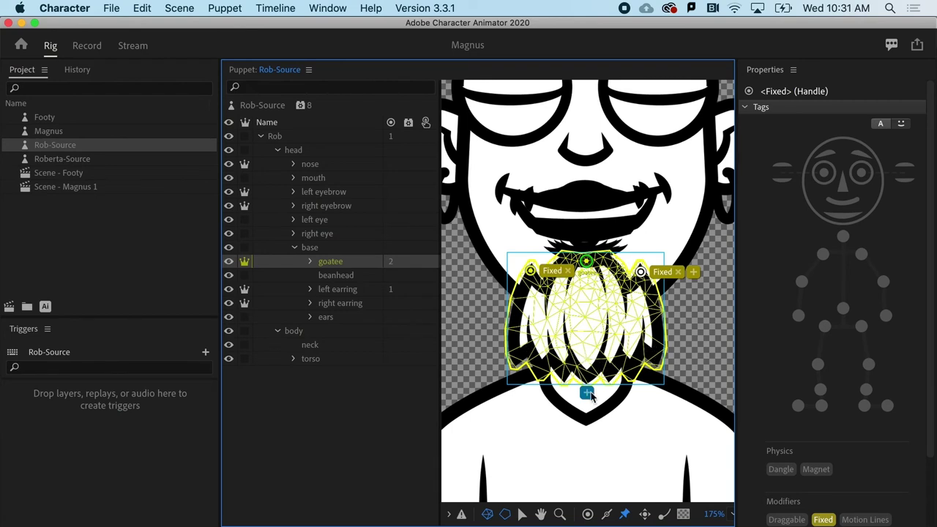
# Add Dangle handles on the goatee's right edge, bottom tip and lower-left edge
pyautogui.click(665, 516)
pyautogui.click(653, 352)
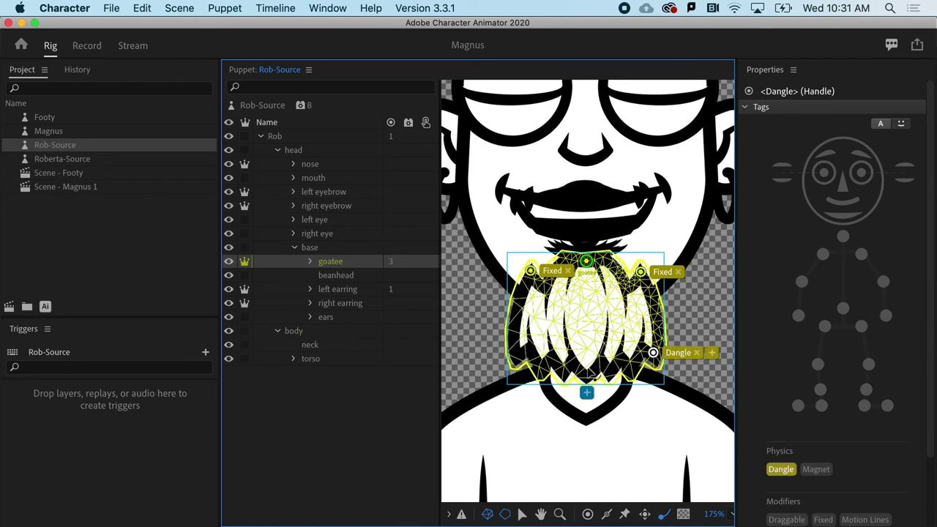
pyautogui.click(586, 373)
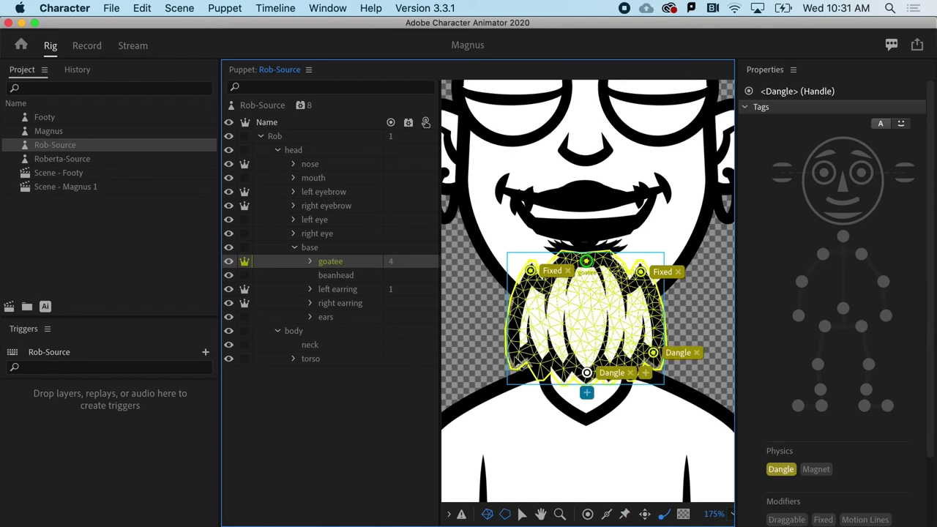
pyautogui.click(515, 360)
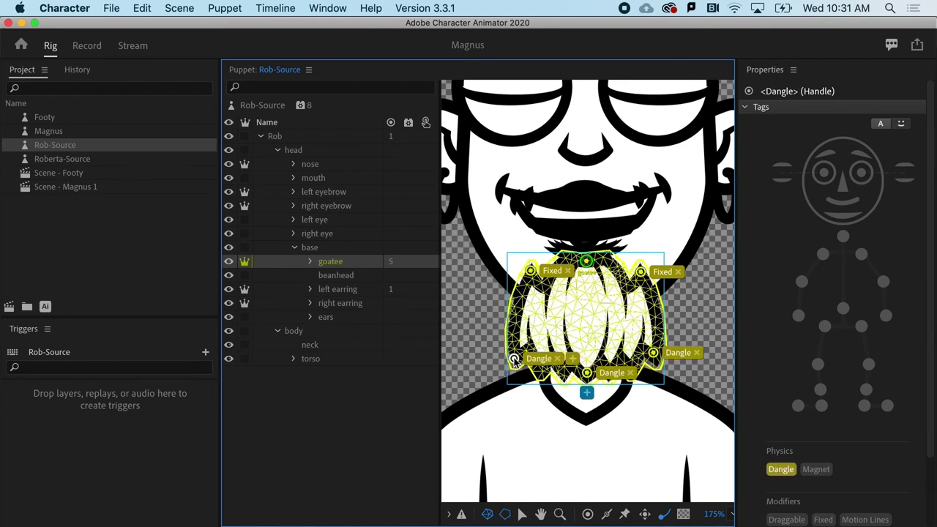
pyautogui.click(86, 46)
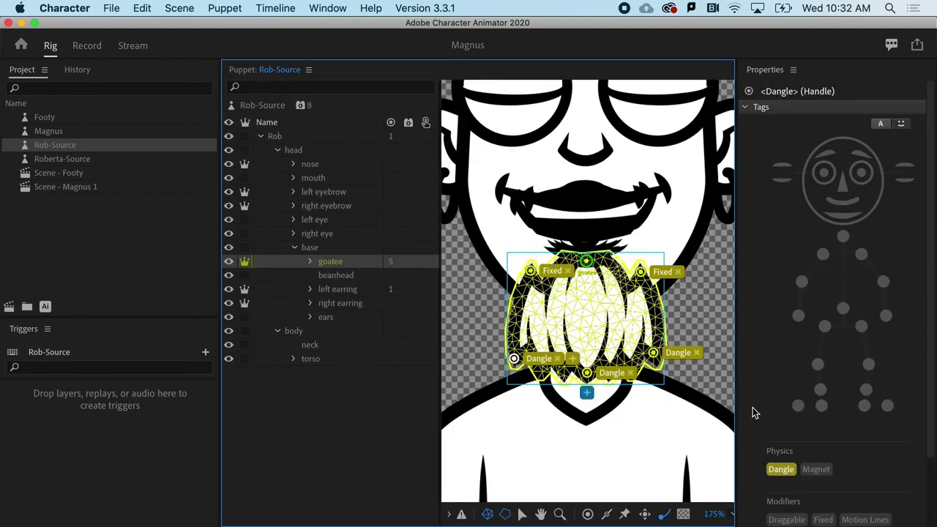
# Select the goatee layer and add a Physics behavior to it
pyautogui.scroll(-3, 796, 410)
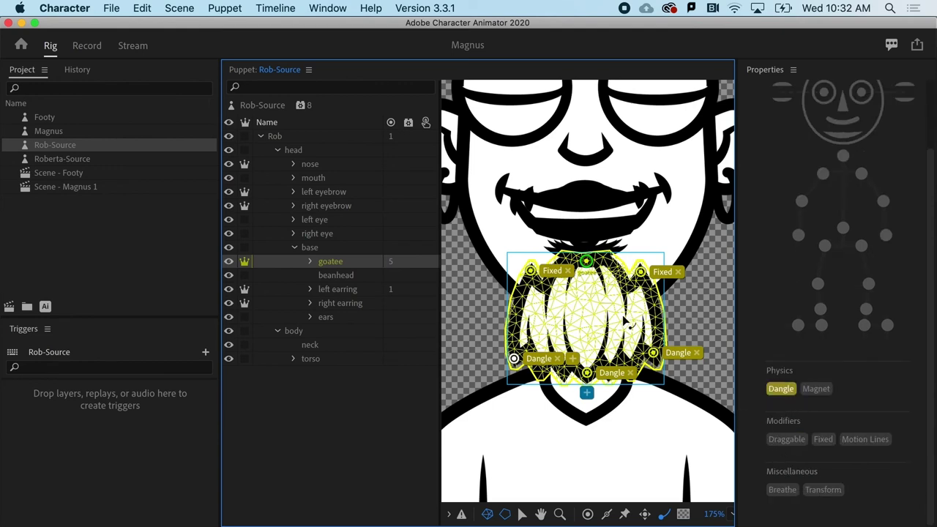
pyautogui.click(341, 263)
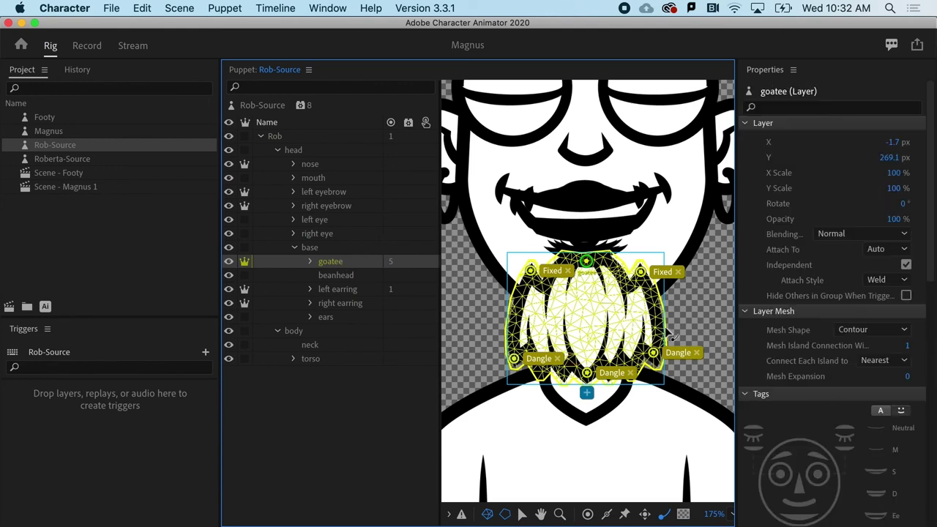
pyautogui.scroll(-10, 907, 390)
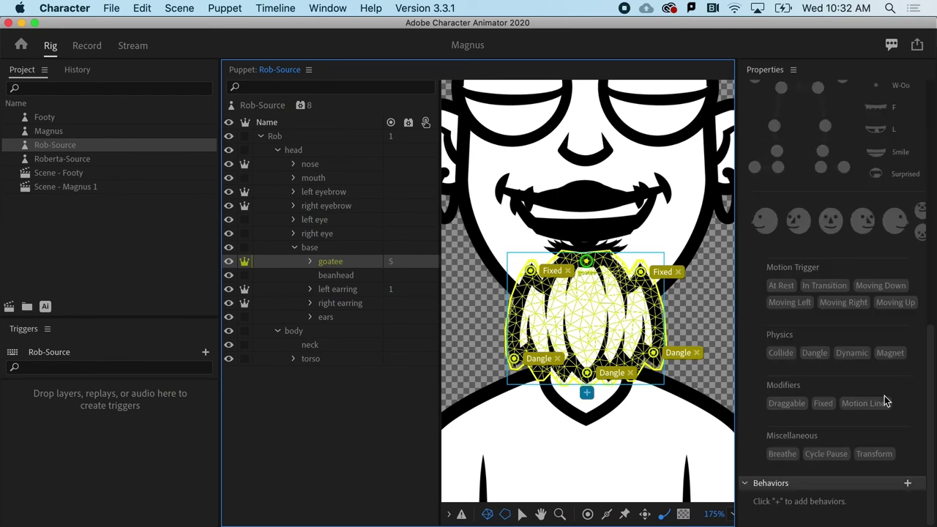
pyautogui.click(907, 483)
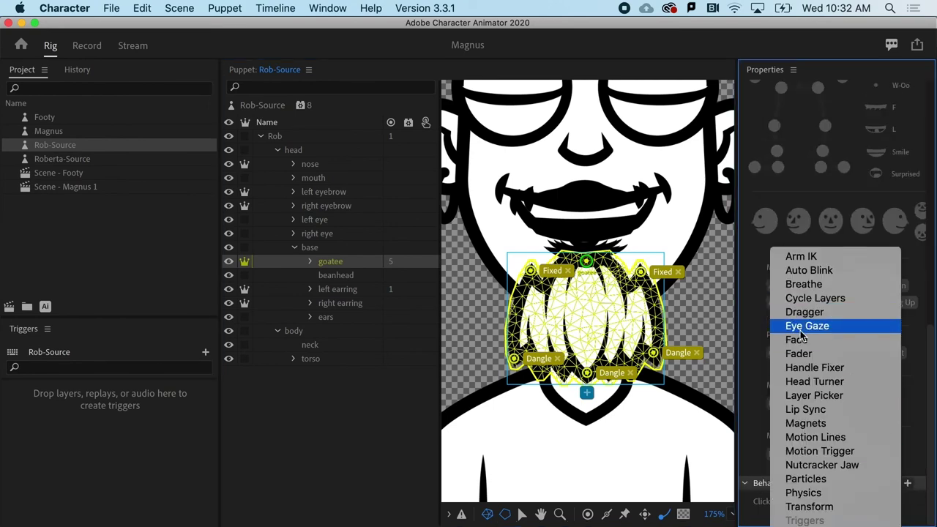
pyautogui.click(804, 492)
# Set the goatee Physics Gravity Strength to 53% and Dangle Stiffness to 46%
pyautogui.scroll(-3, 804, 495)
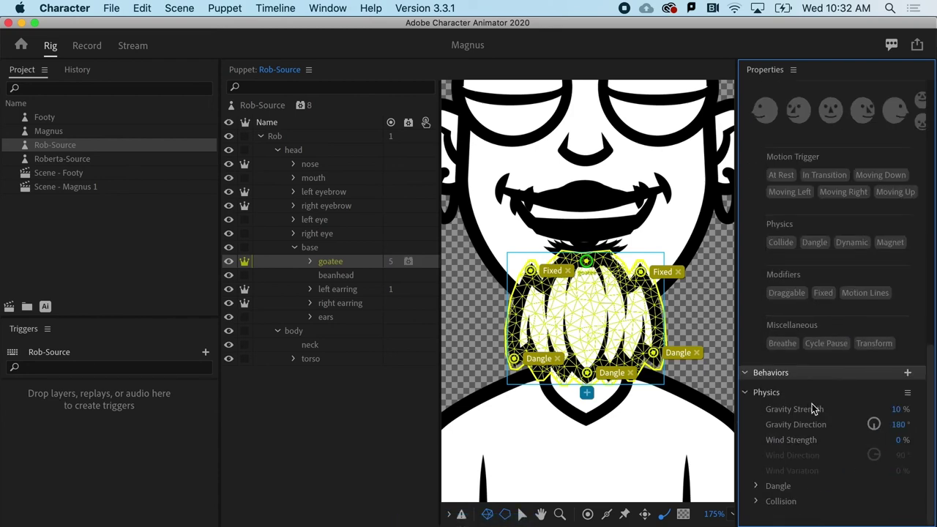
pyautogui.moveTo(899, 410); pyautogui.dragTo(926, 407)
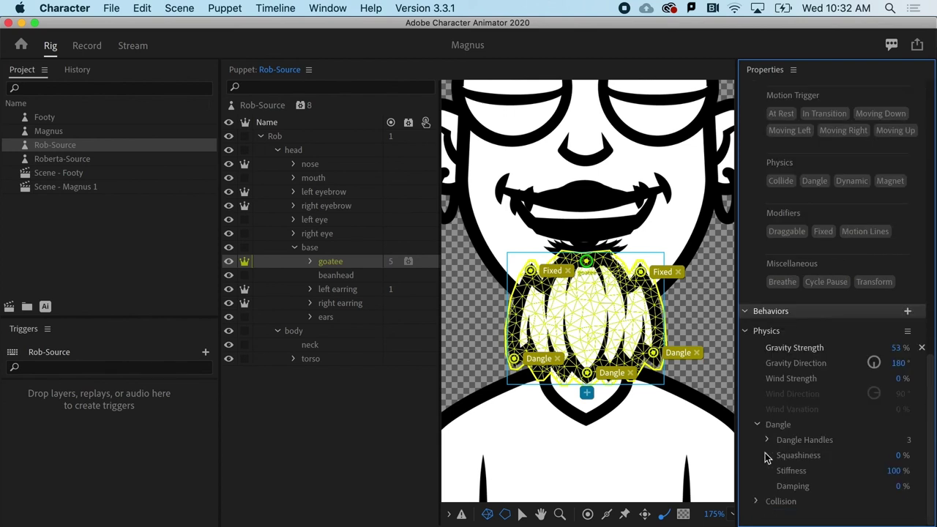
pyautogui.moveTo(892, 471); pyautogui.dragTo(848, 470)
# Switch to the Record workspace on Scene - Footy to test Rob's physics-rigged goatee and earring
pyautogui.click(86, 46)
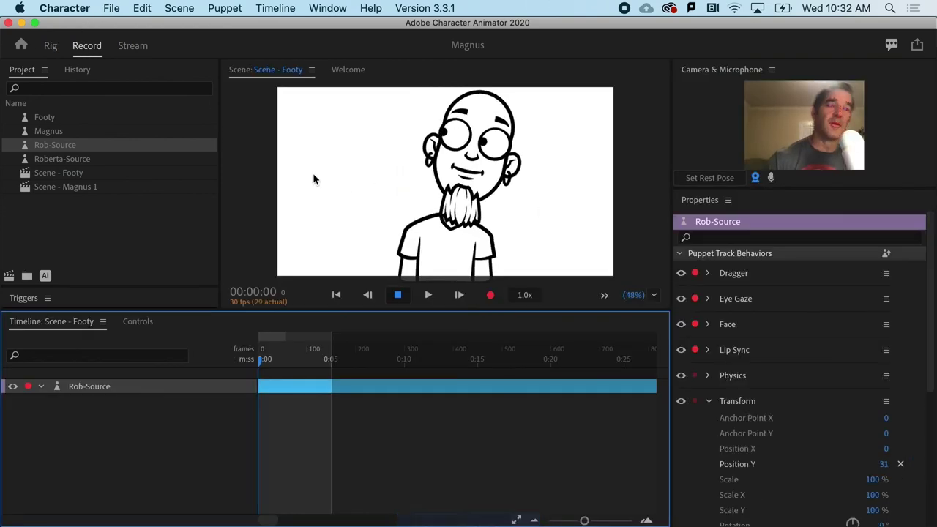